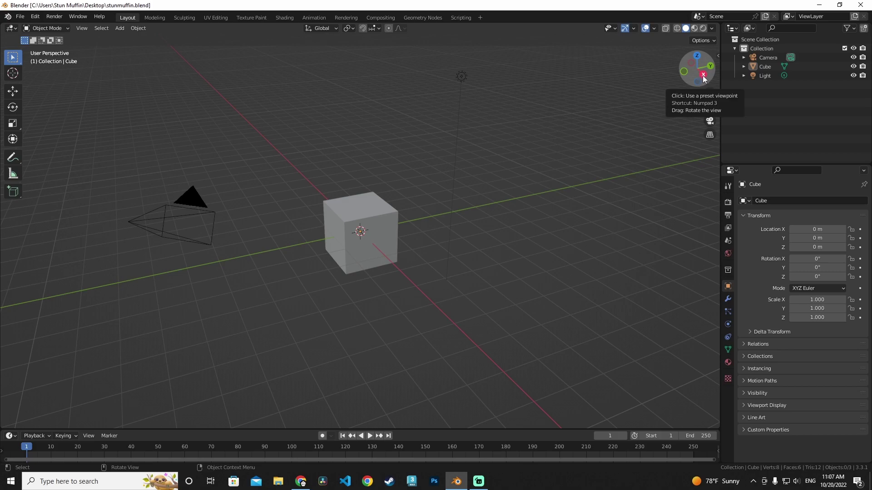
# Step: View the default cube from the right, back and top preset viewpoints, and orbit around it in perspective
pyautogui.click(703, 77)
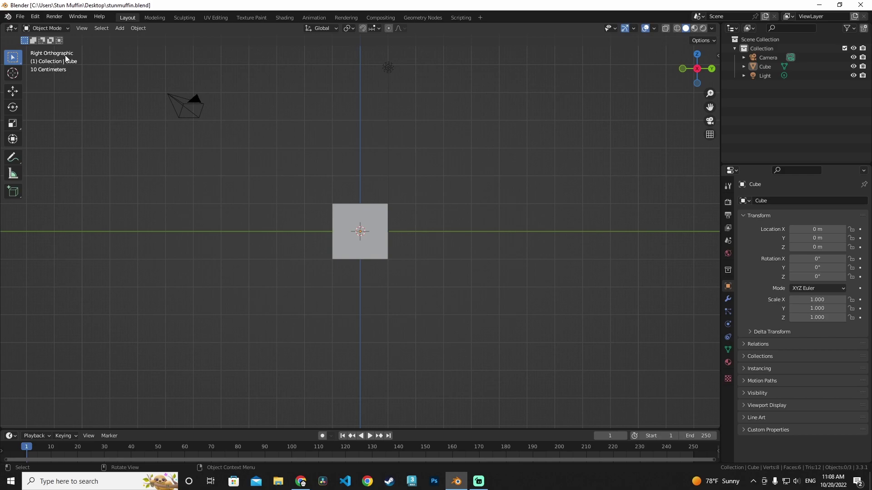
pyautogui.click(711, 69)
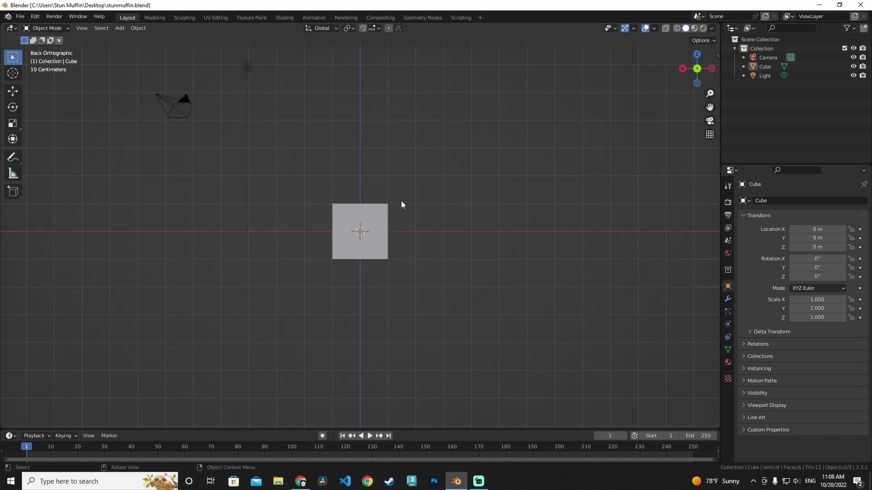
pyautogui.click(696, 54)
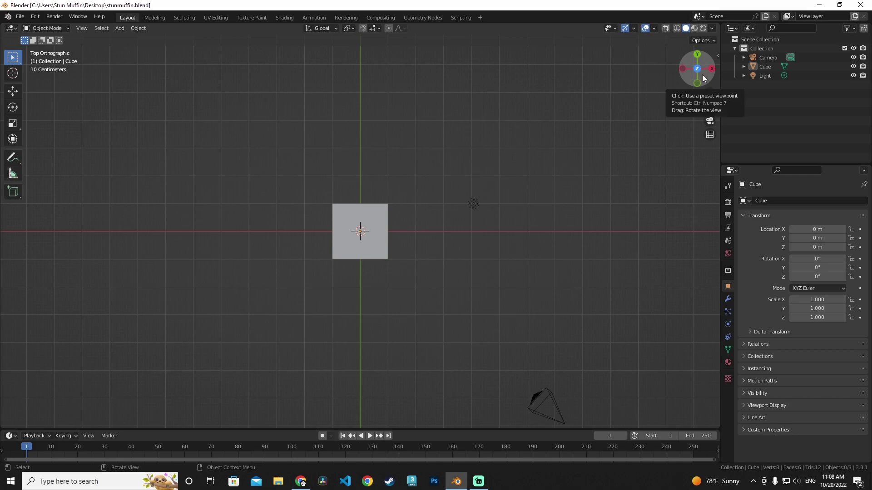
pyautogui.moveTo(703, 80); pyautogui.dragTo(557, 101)
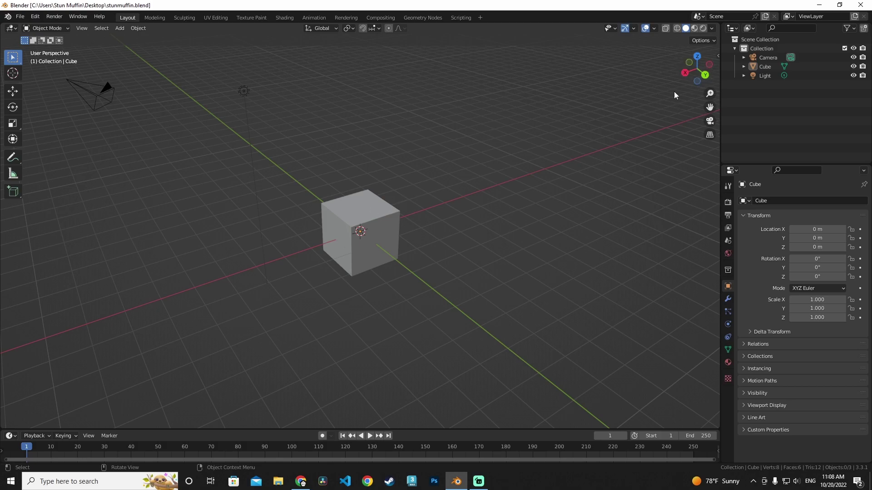
pyautogui.moveTo(348, 184); pyautogui.dragTo(419, 174, button='middle')
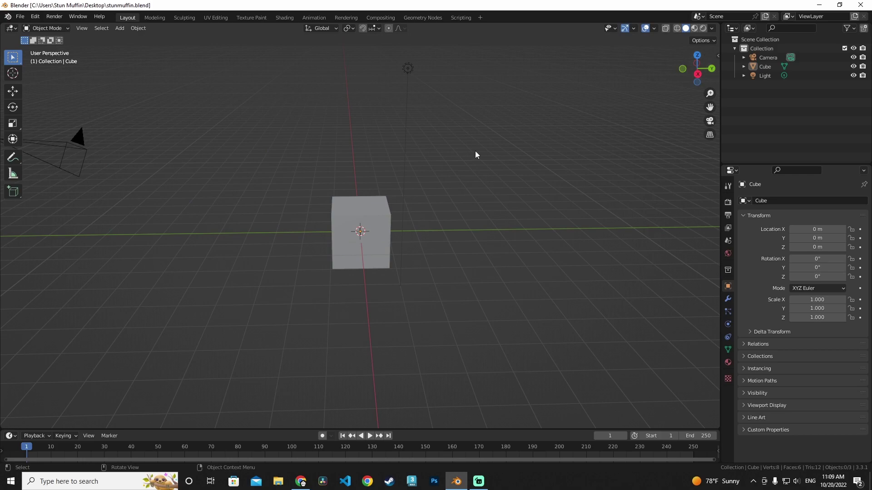
pyautogui.moveTo(703, 72); pyautogui.dragTo(706, 75)
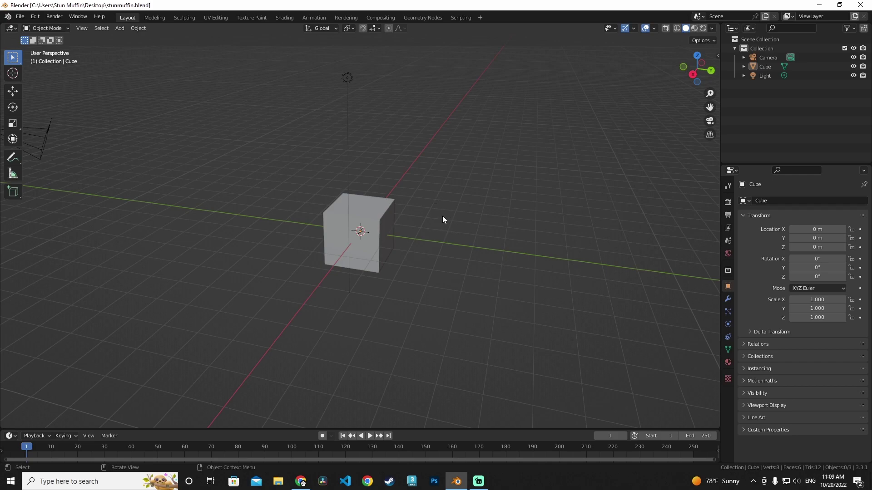
pyautogui.moveTo(435, 220); pyautogui.dragTo(328, 210, button='middle')
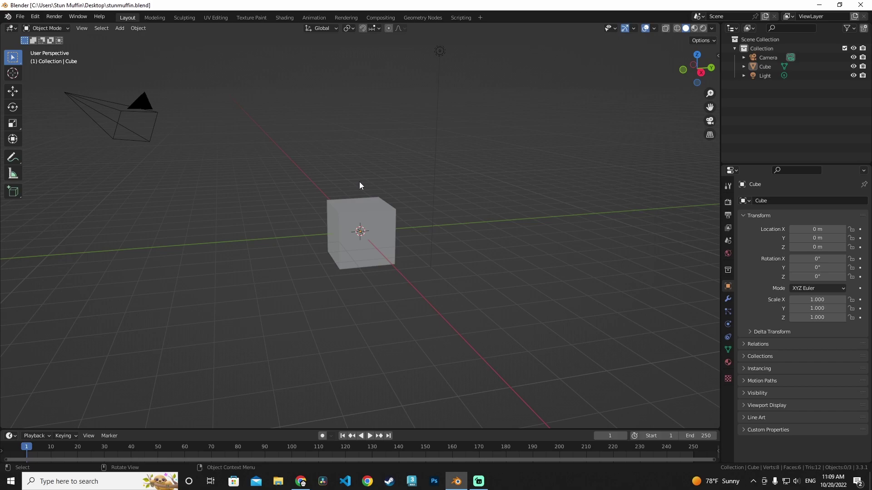
# Step: Enable the Z axis line in the viewport overlays
pyautogui.click(654, 29)
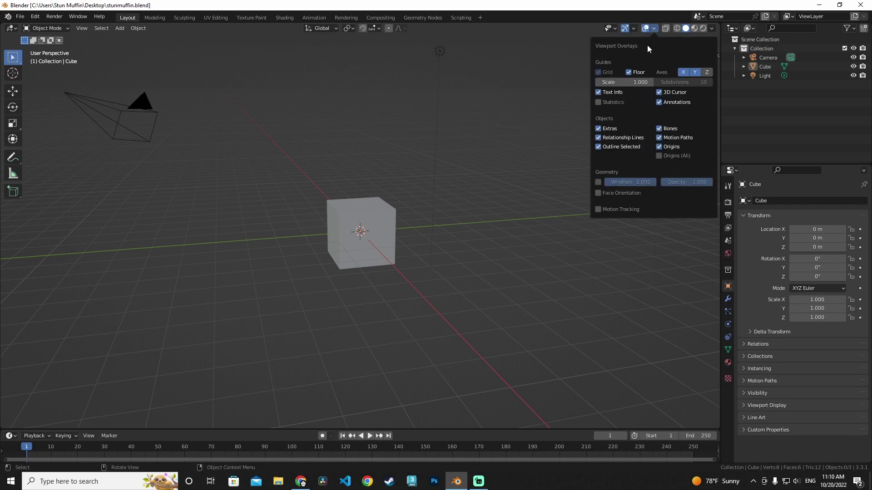
pyautogui.click(707, 74)
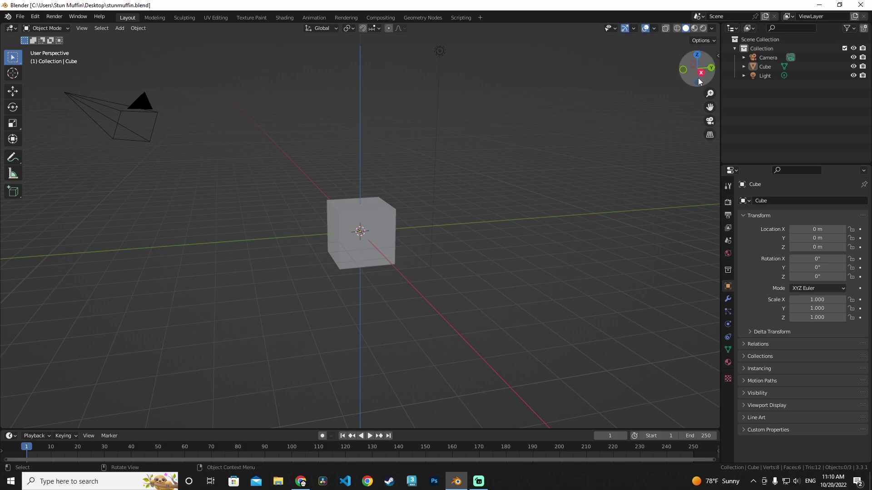
# Step: Practise orbiting, zooming in and out, and panning the 3D view around the cube
pyautogui.moveTo(696, 69); pyautogui.dragTo(365, 232)
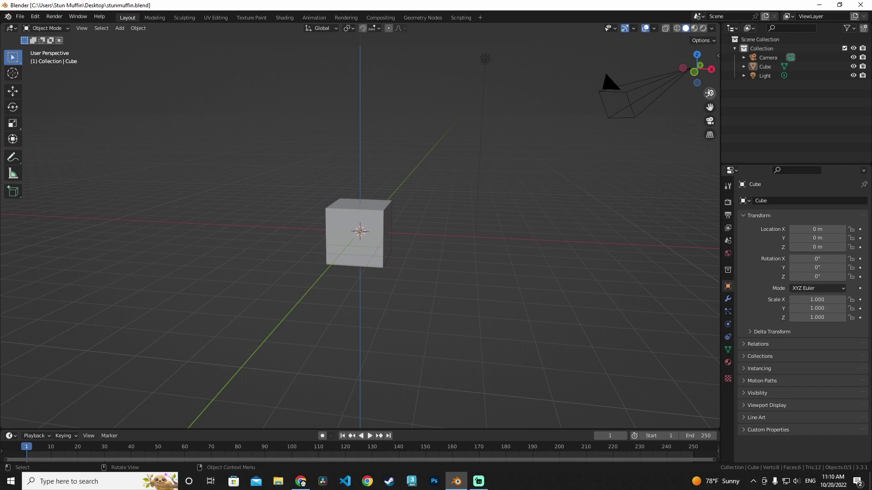
pyautogui.moveTo(710, 93)
pyautogui.mouseDown()
pyautogui.moveTo(709, 132)
pyautogui.moveTo(710, 101)
pyautogui.mouseUp()
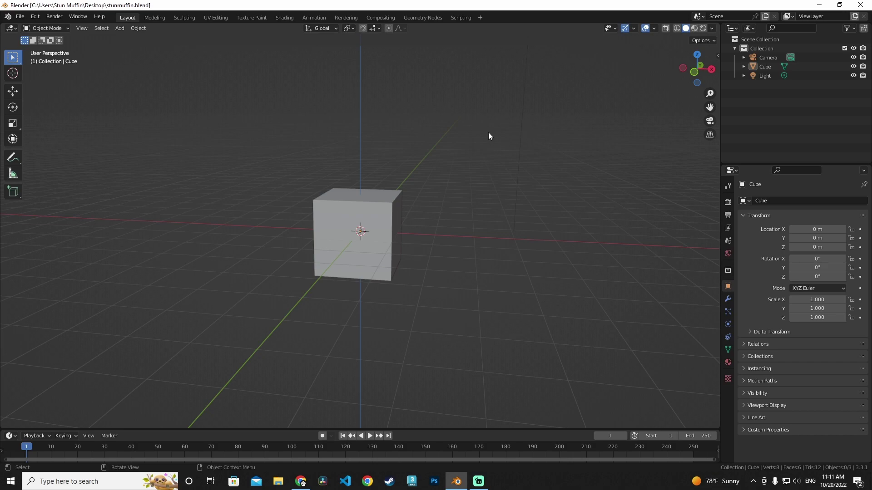
pyautogui.scroll(-1, 488, 132)
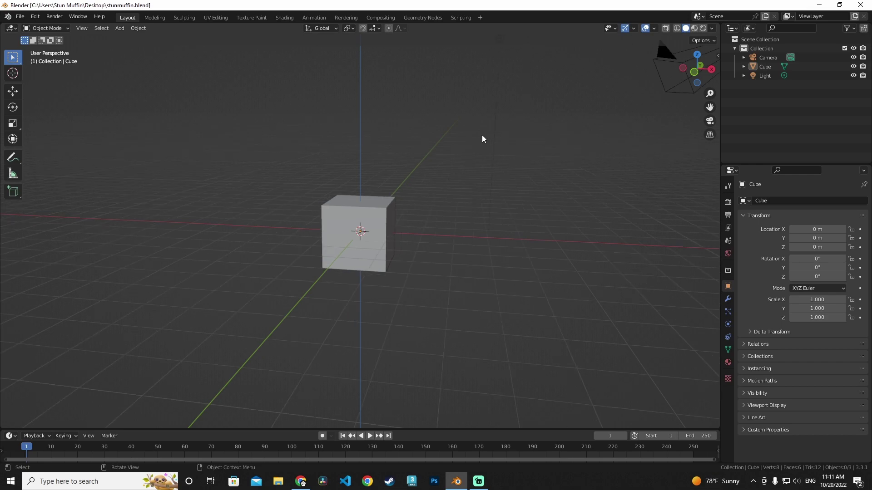
pyautogui.scroll(1, 482, 137)
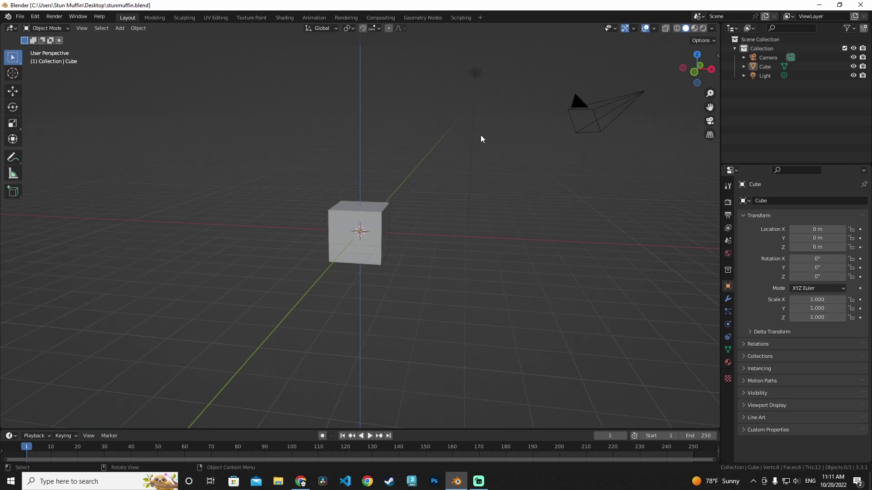
pyautogui.scroll(-2, 480, 139)
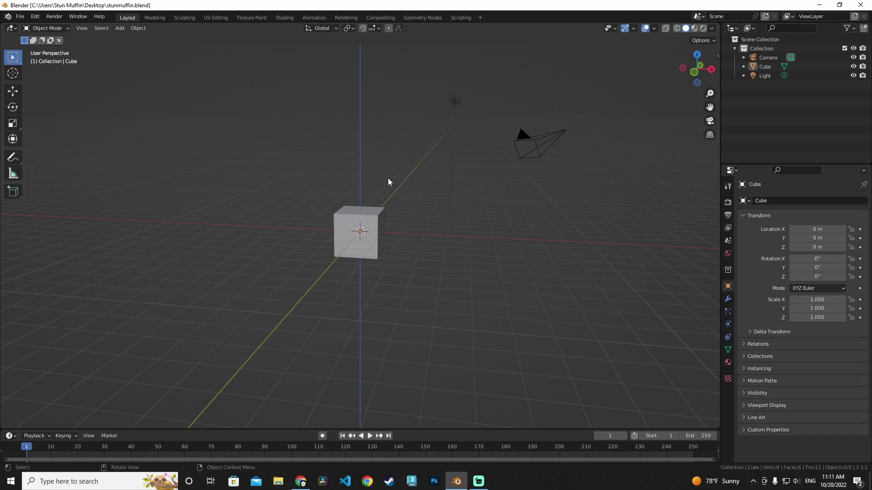
pyautogui.moveTo(388, 178); pyautogui.dragTo(369, 197, button='middle')
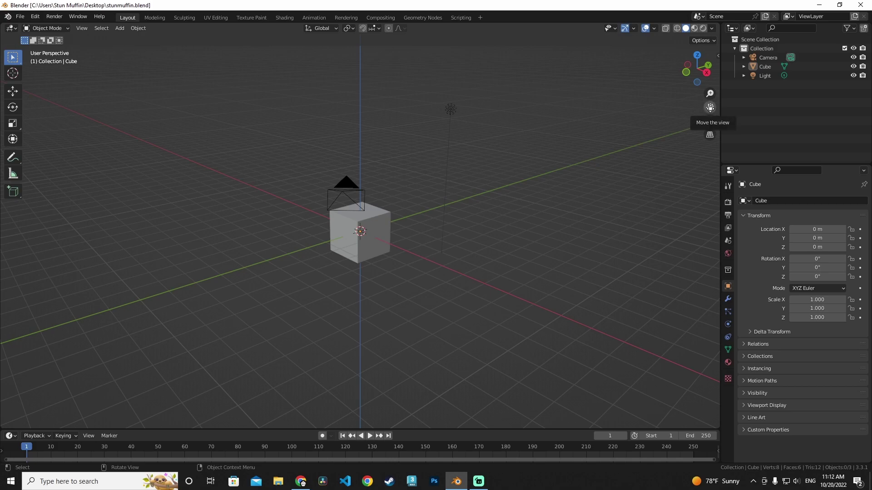
pyautogui.moveTo(711, 107); pyautogui.dragTo(596, 118)
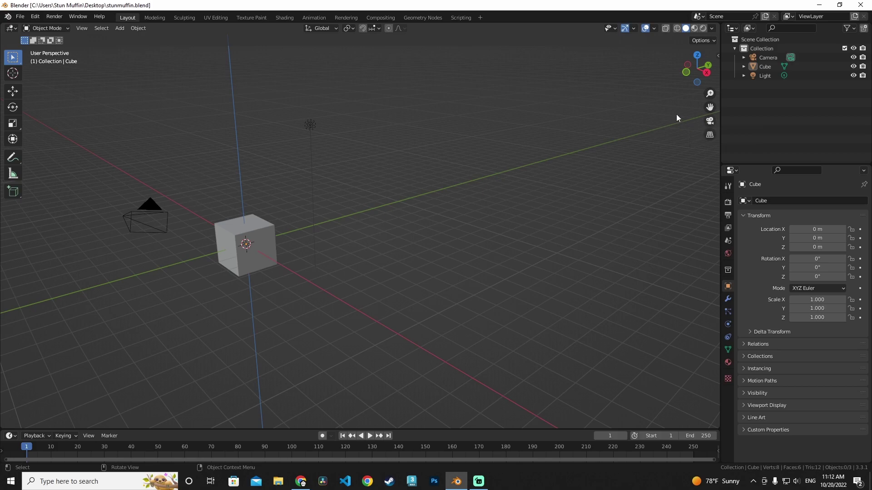
# Step: Look through the scene camera and compare orthographic with perspective projection, returning to the user perspective view each time
pyautogui.click(709, 120)
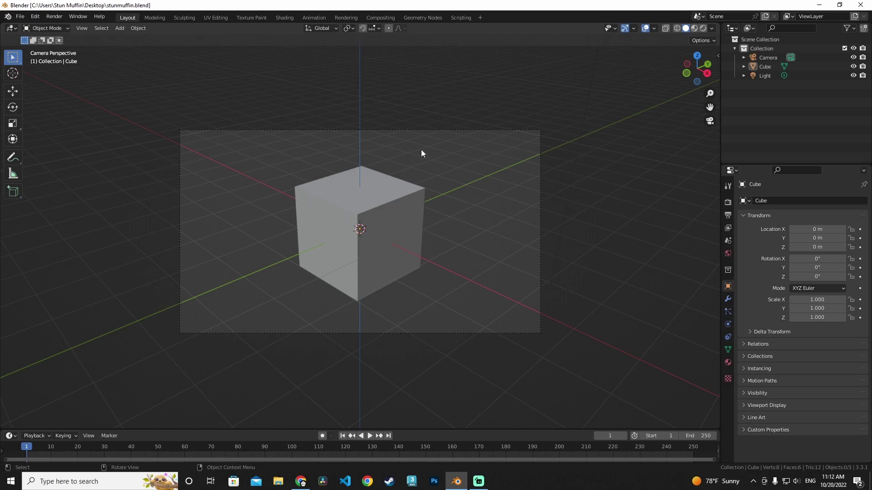
pyautogui.click(710, 121)
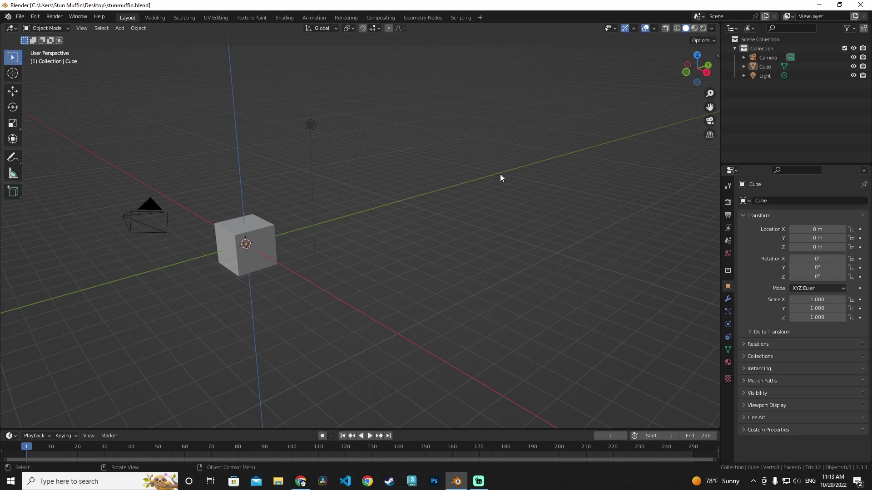
pyautogui.click(710, 135)
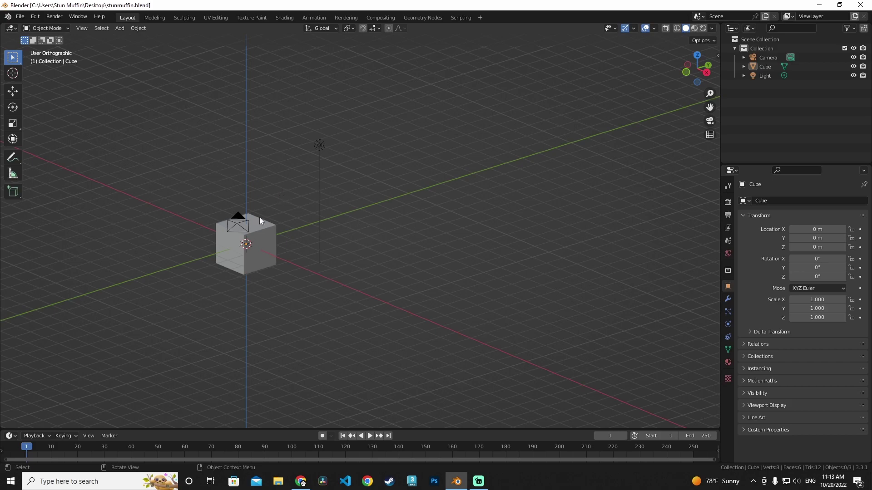
pyautogui.click(710, 135)
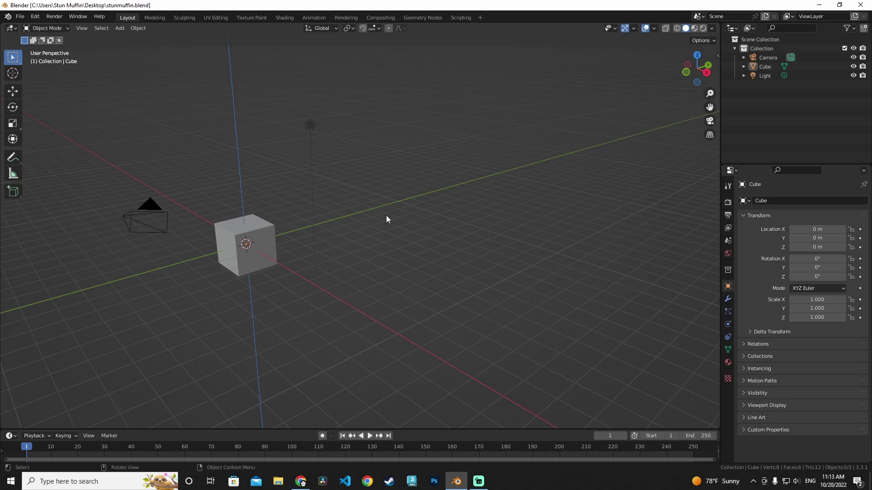
pyautogui.press('KP_5')
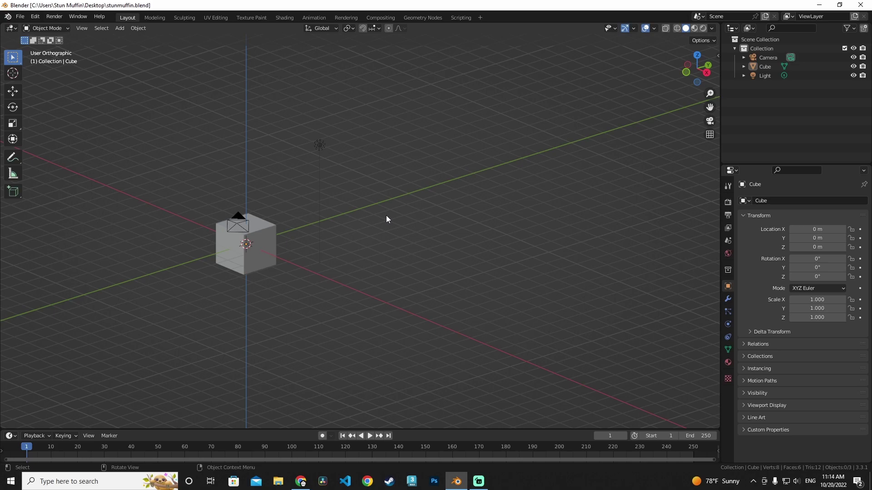
pyautogui.press('KP_5')
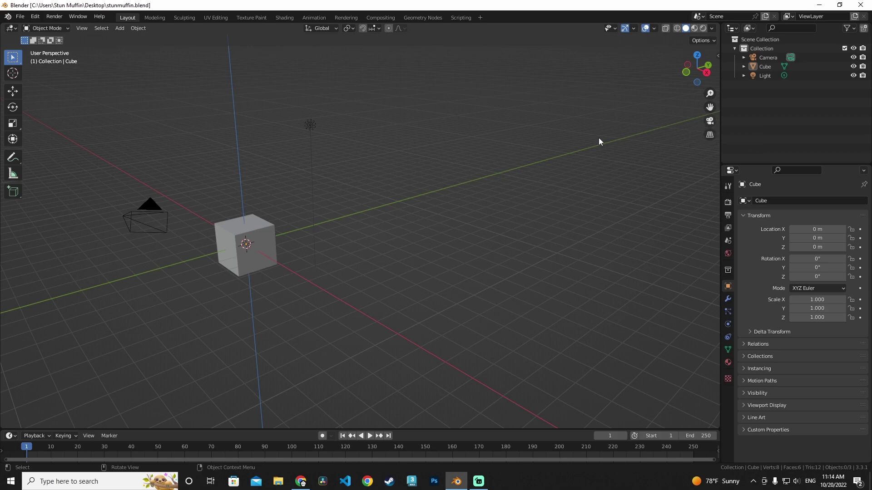
pyautogui.press('KP_0')
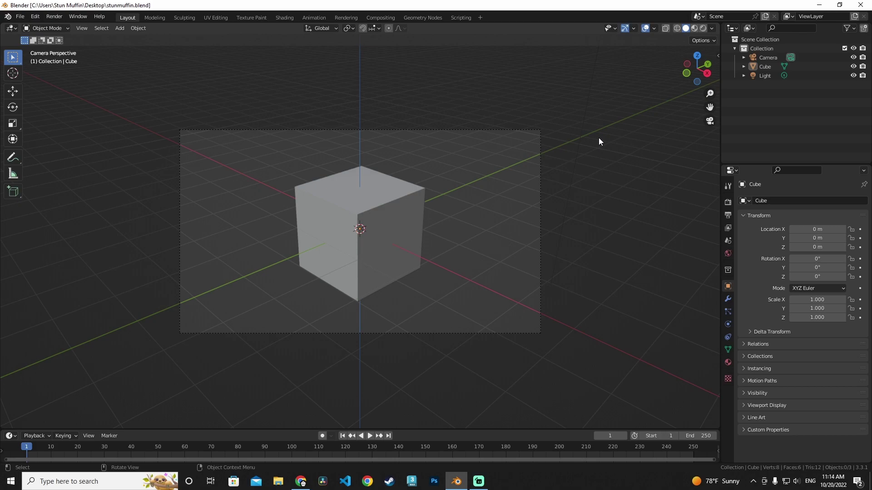
pyautogui.press('KP_0')
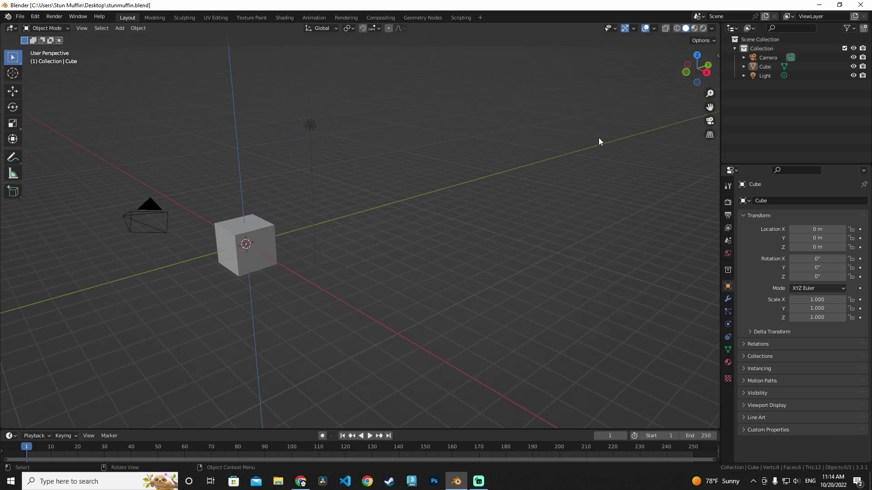
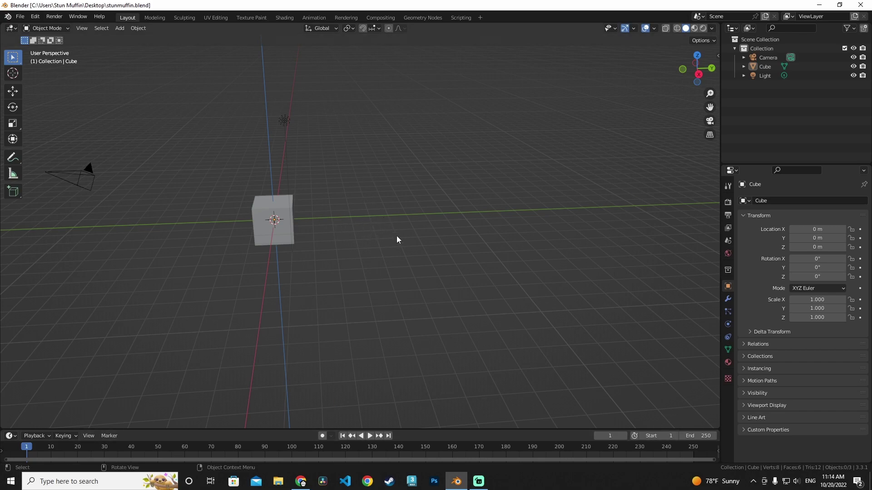
# Step: Inspect the cube and its surroundings by orbiting the view and panning it sideways and back
pyautogui.moveTo(403, 227); pyautogui.dragTo(403, 226, button='middle')
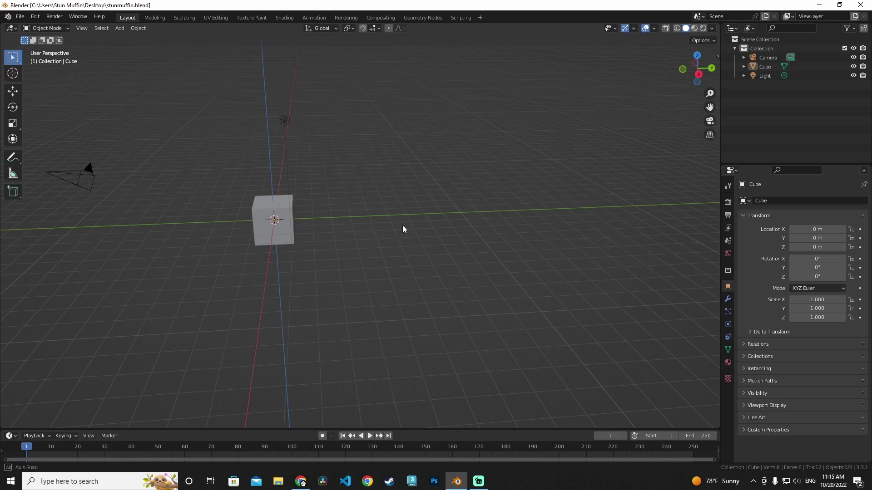
pyautogui.moveTo(402, 229); pyautogui.dragTo(347, 218, button='middle')
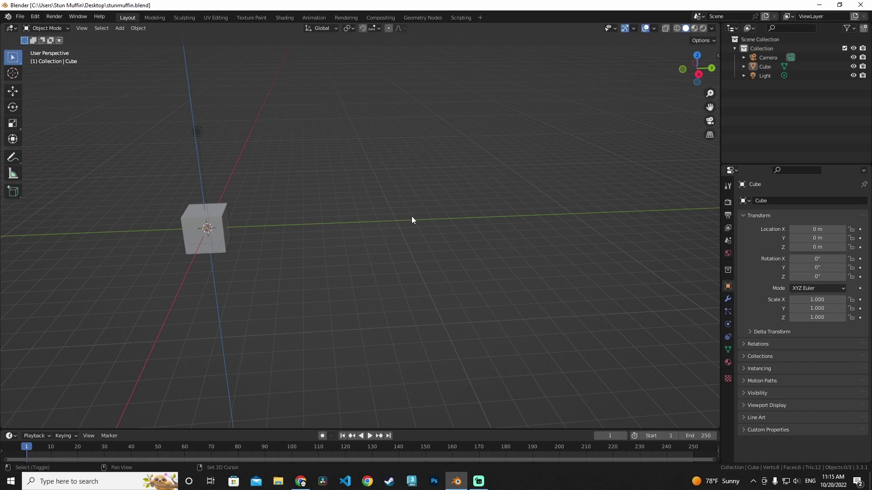
pyautogui.moveTo(393, 217); pyautogui.dragTo(362, 208, button='middle')
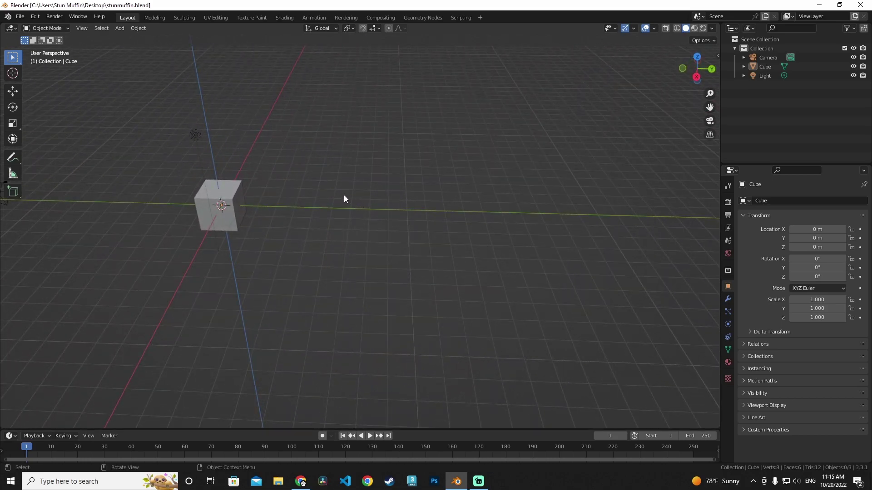
pyautogui.keyDown('shift'); pyautogui.moveTo(343, 194); pyautogui.dragTo(261, 194, button='middle'); pyautogui.keyUp('shift')
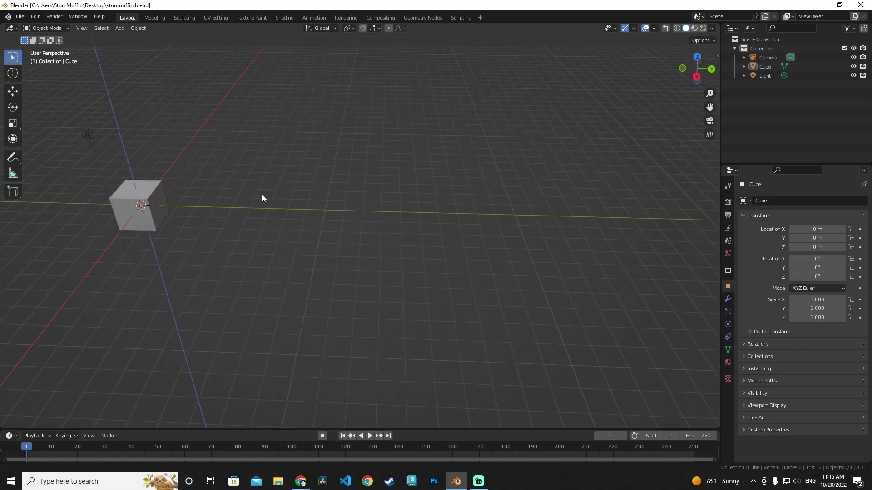
pyautogui.keyDown('shift'); pyautogui.moveTo(377, 208); pyautogui.dragTo(320, 206, button='middle'); pyautogui.keyUp('shift')
pyautogui.keyDown('shift'); pyautogui.moveTo(200, 179); pyautogui.dragTo(369, 209, button='middle'); pyautogui.keyUp('shift')
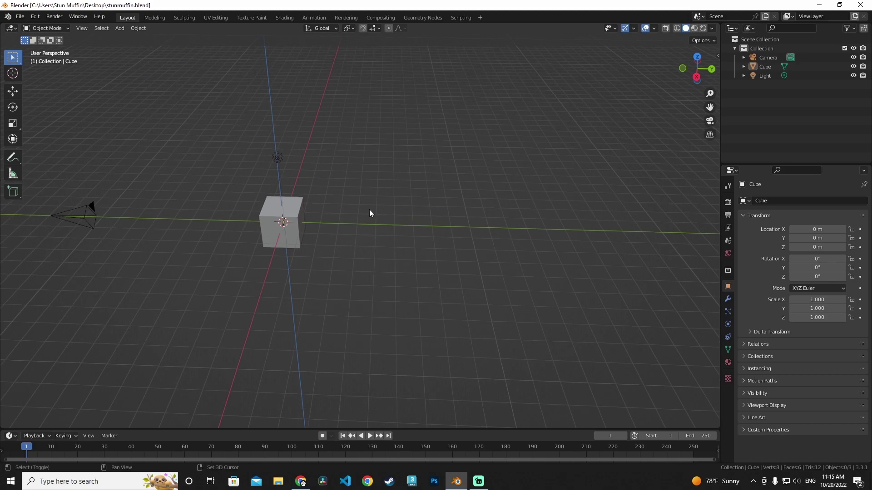
pyautogui.keyDown('shift'); pyautogui.moveTo(323, 213); pyautogui.dragTo(314, 230, button='middle'); pyautogui.keyUp('shift')
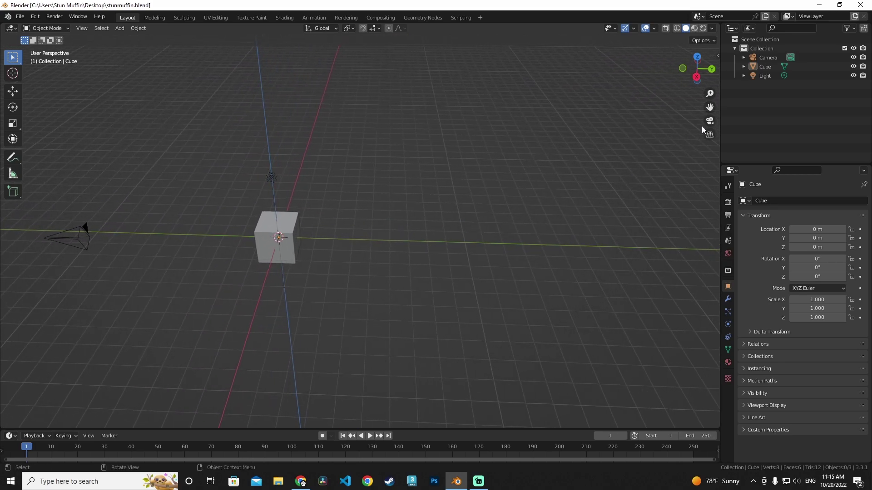
pyautogui.moveTo(710, 107); pyautogui.dragTo(673, 134)
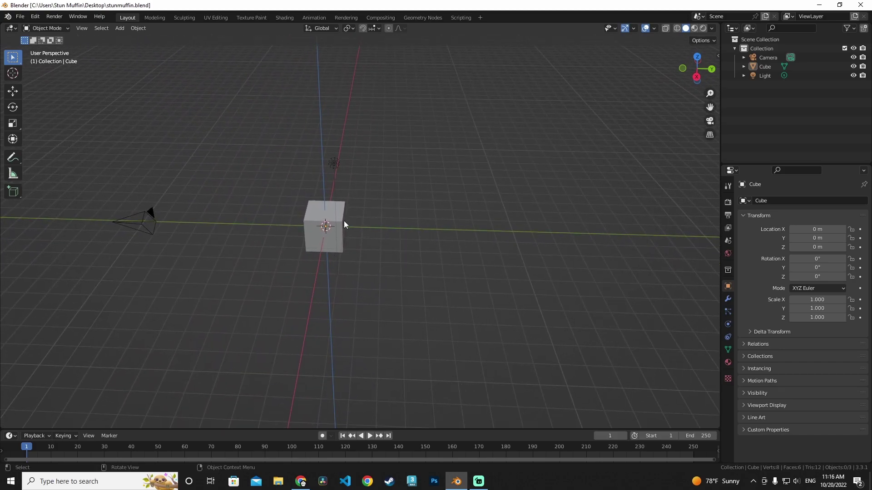
# Step: Select the camera object and delete it from the scene
pyautogui.moveTo(347, 221); pyautogui.dragTo(337, 206, button='middle')
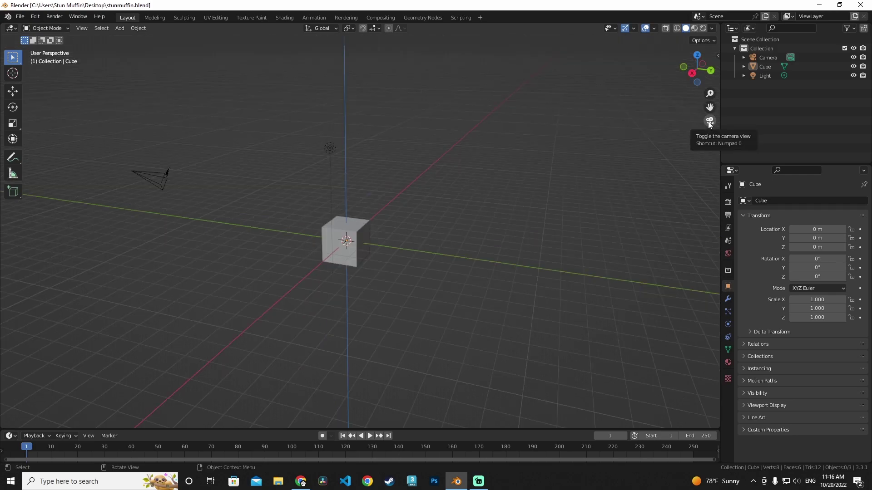
pyautogui.click(163, 178)
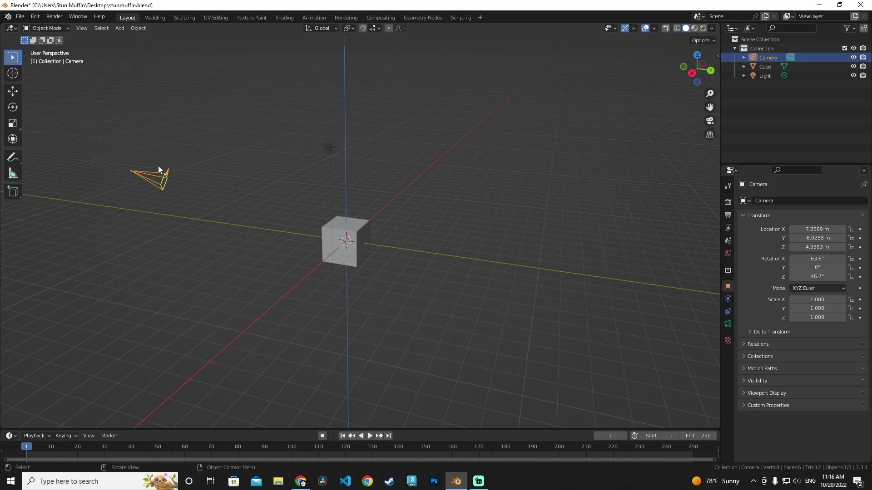
pyautogui.press('x')
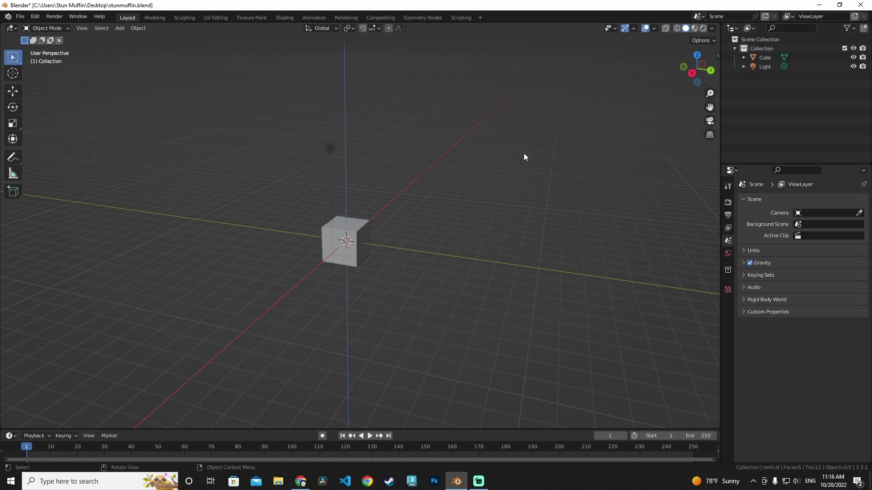
# Step: Switch the 3D view to orthographic projection and return it to perspective
pyautogui.click(709, 135)
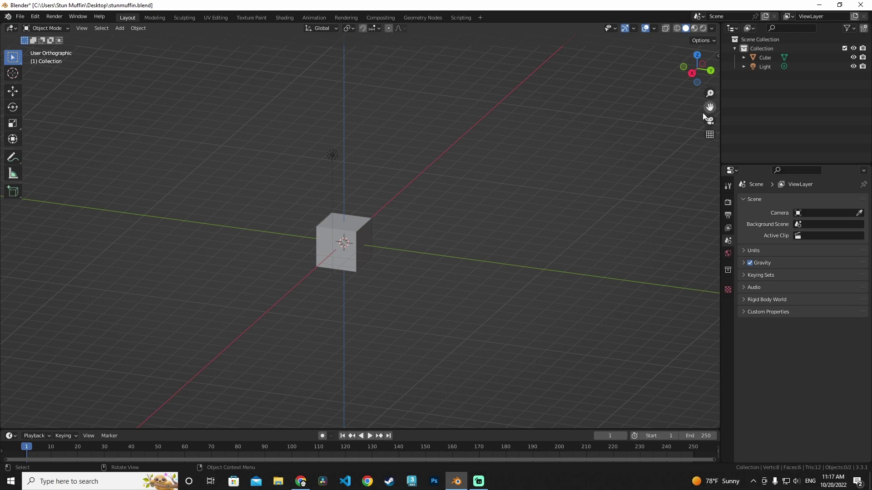
pyautogui.click(86, 29)
pyautogui.click(81, 28)
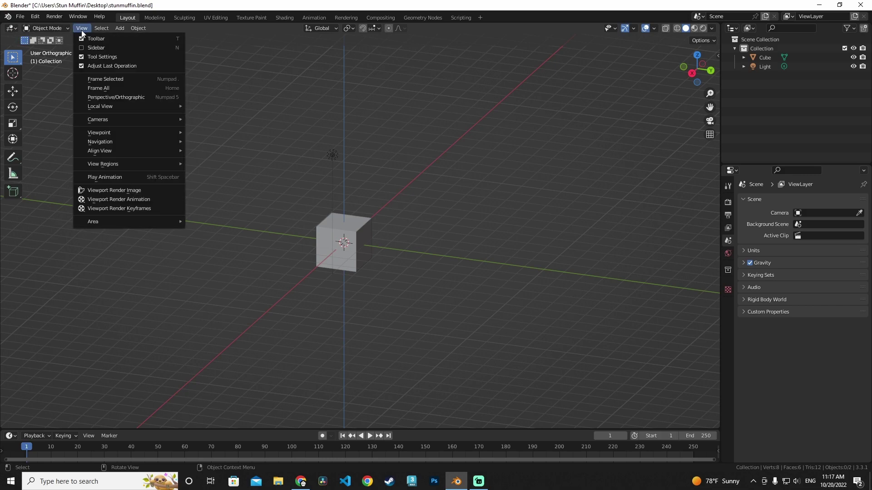
pyautogui.click(157, 97)
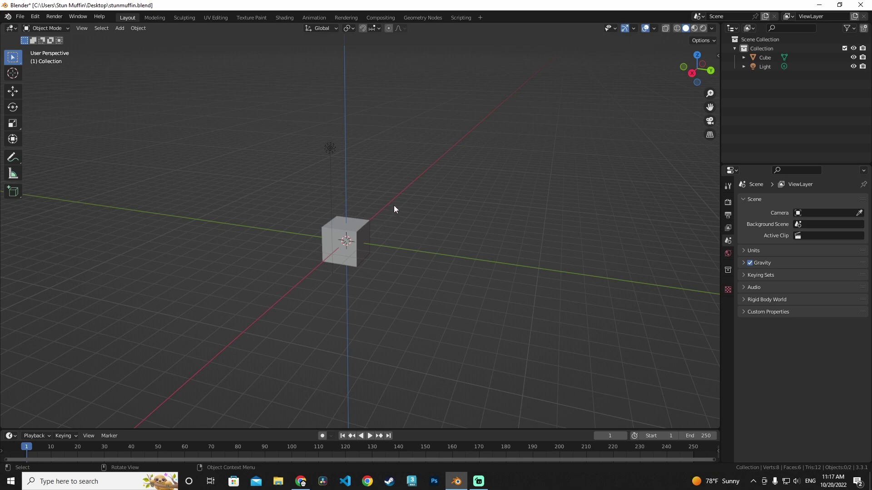
# Step: Undo the camera deletion and select the cube
pyautogui.hotkey('ctrl', 'z')
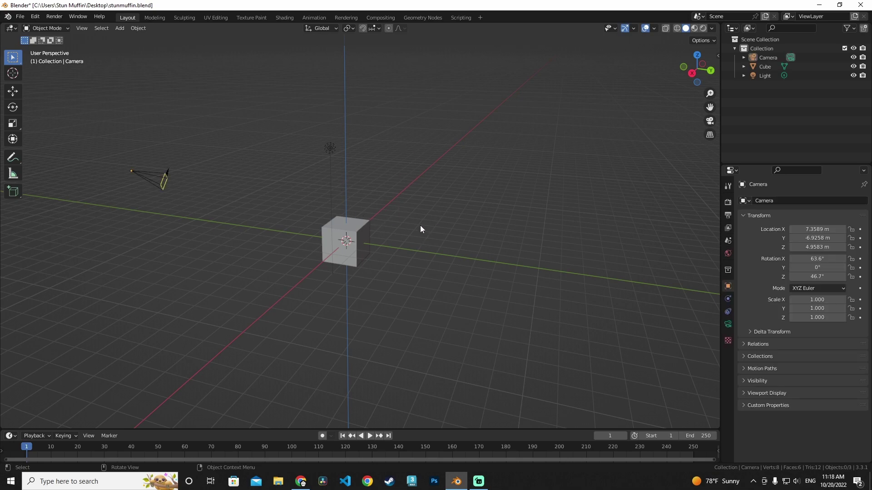
pyautogui.click(356, 236)
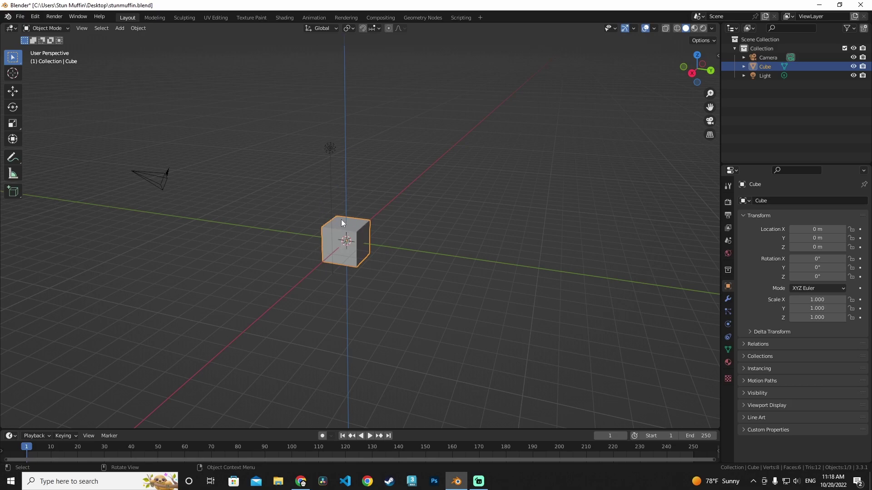
# Step: Practise selecting every object in the scene and deselecting them all again
pyautogui.hotkey('alt', 'a')
pyautogui.press('a')
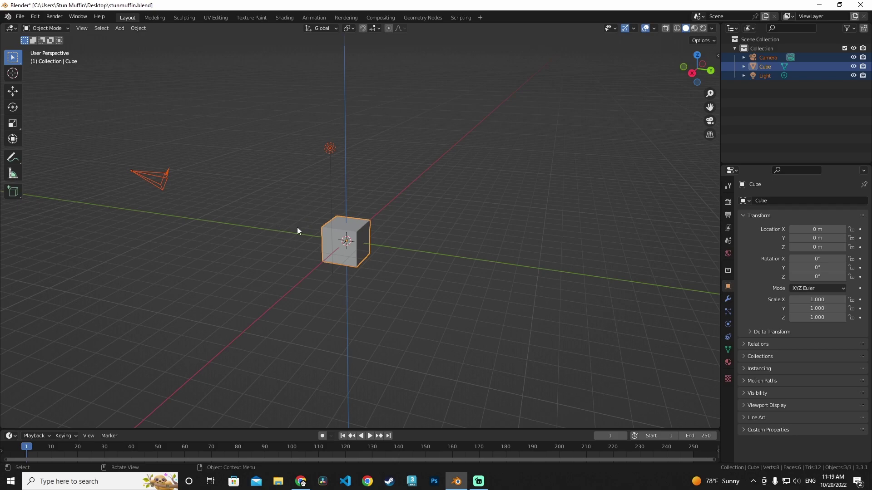
pyautogui.click(225, 296)
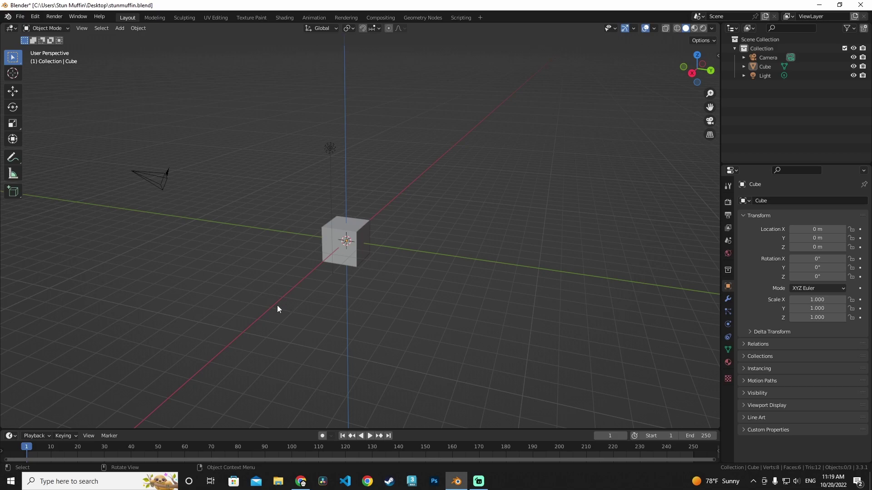
pyautogui.press('a')
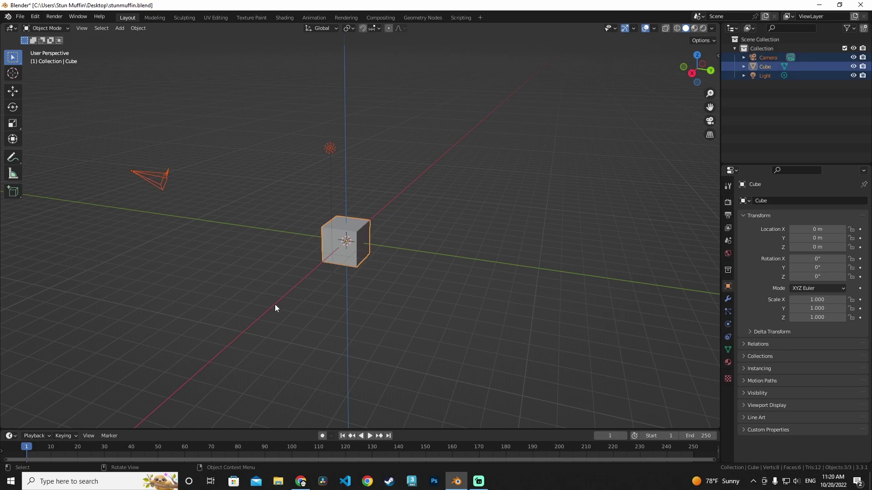
pyautogui.hotkey('alt', 'a')
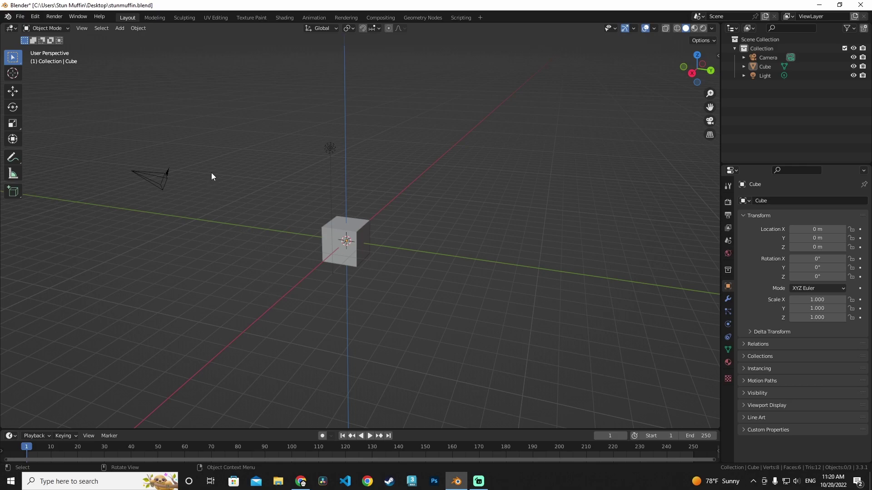
# Step: Use the All and None selection commands to select the camera, cube and light, and clear the selection
pyautogui.click(82, 30)
pyautogui.click(102, 28)
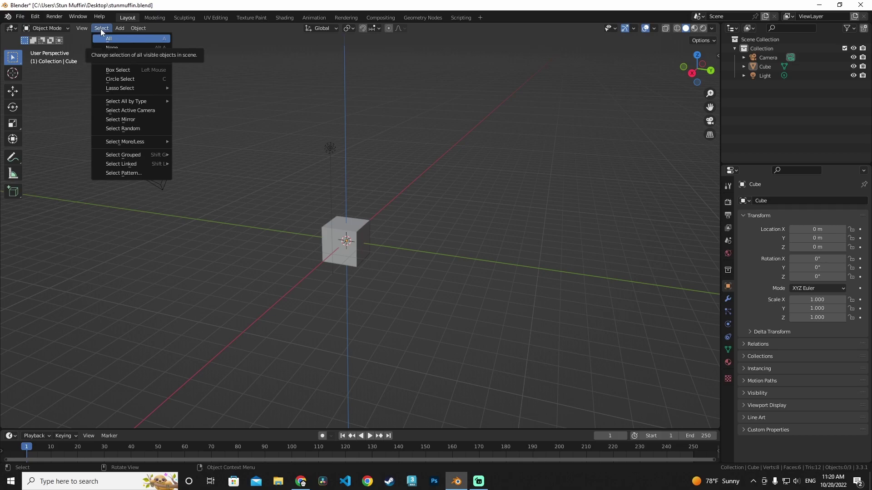
pyautogui.click(131, 39)
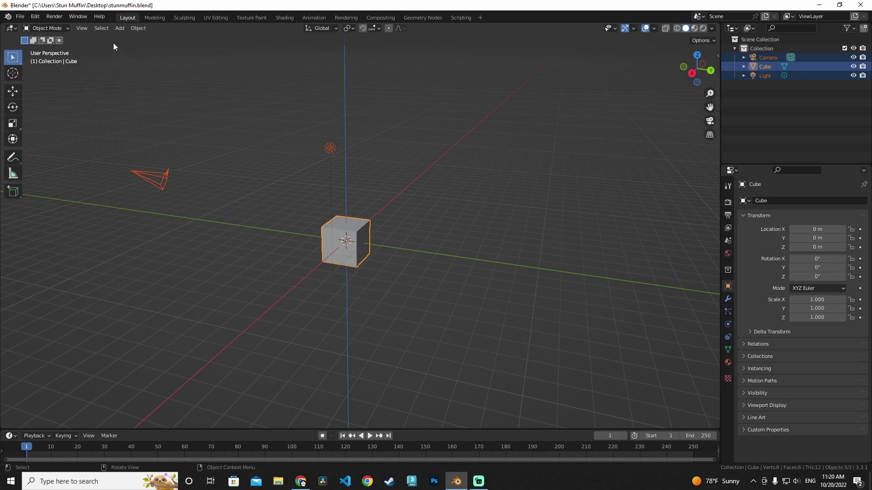
pyautogui.click(105, 30)
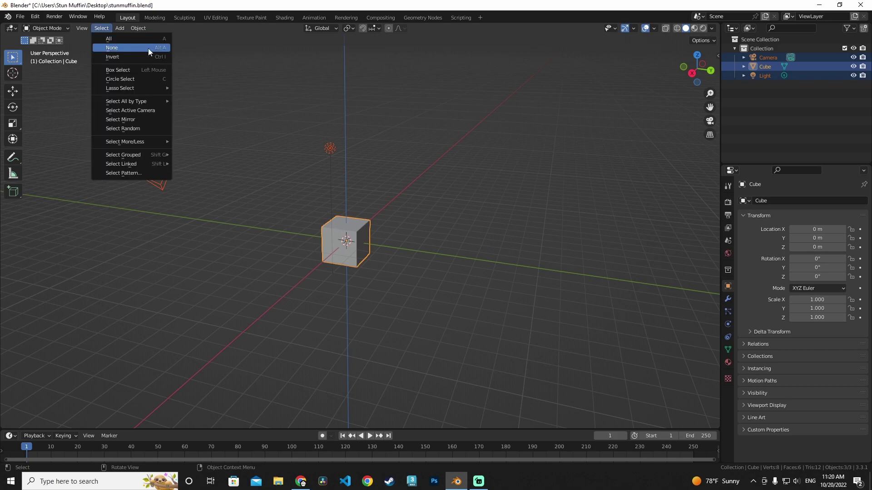
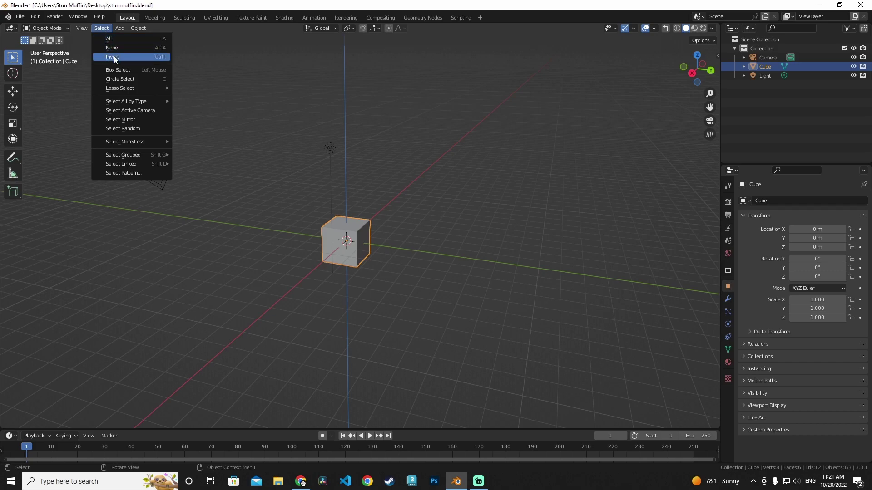
# Step: Invert the selection from the cube to the camera and light, and deselect everything
pyautogui.click(114, 57)
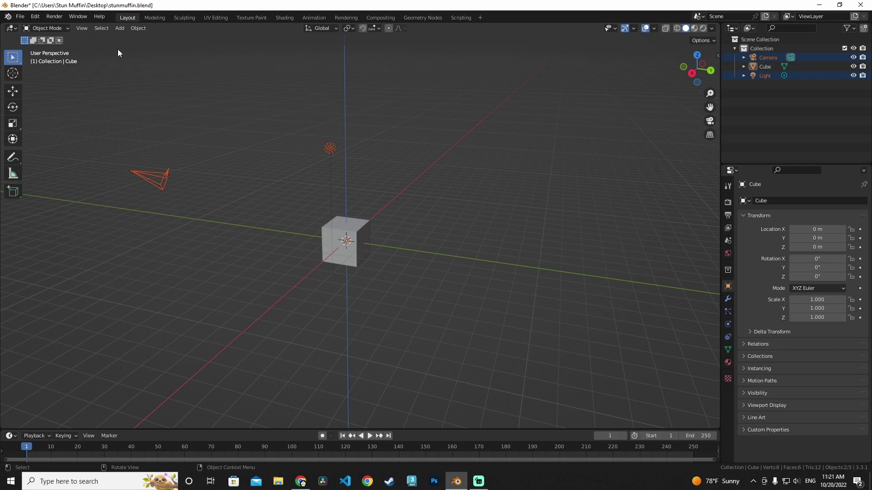
pyautogui.click(102, 28)
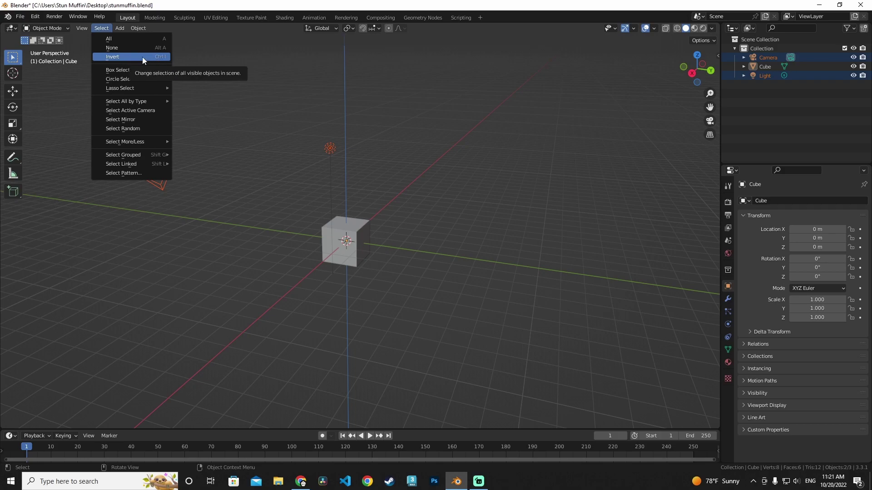
pyautogui.click(280, 185)
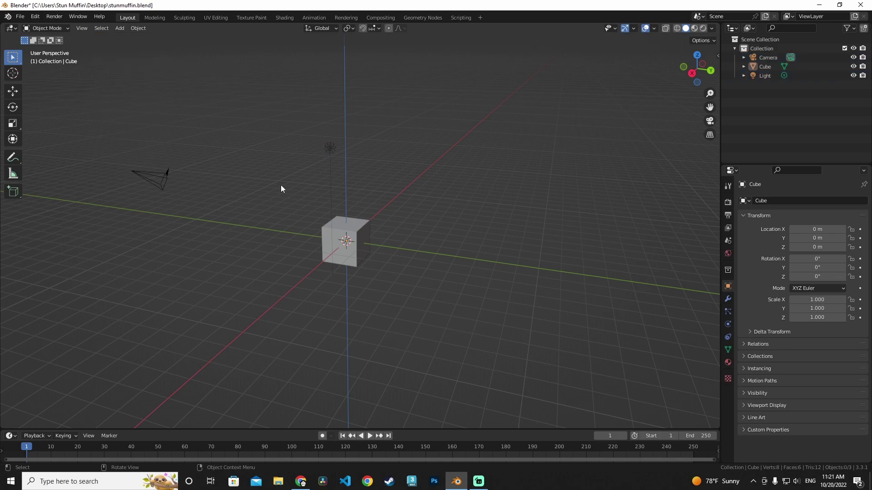
# Step: Delete the light and the camera from the scene
pyautogui.moveTo(349, 195); pyautogui.dragTo(377, 195, button='middle')
pyautogui.moveTo(323, 204); pyautogui.dragTo(299, 248, button='middle')
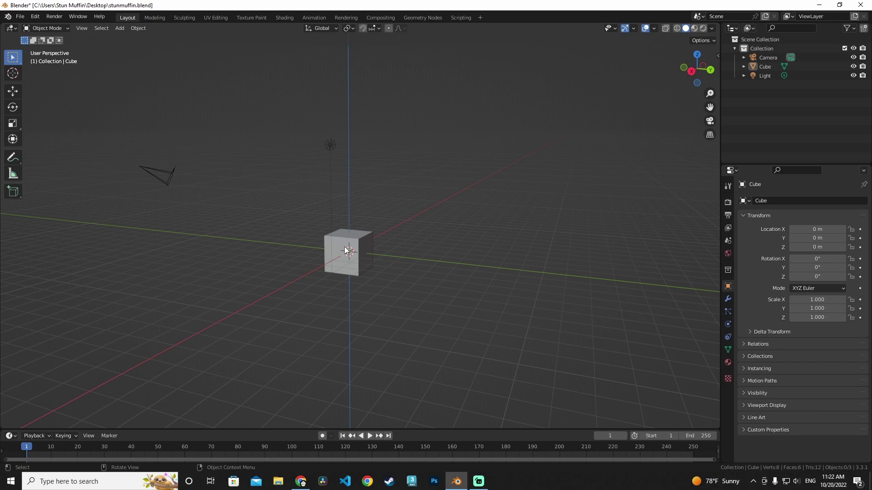
pyautogui.click(329, 145)
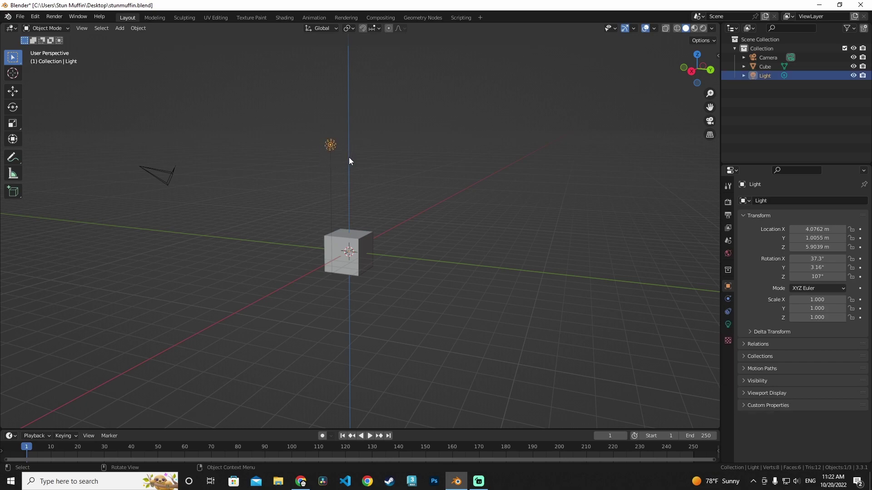
pyautogui.press('x')
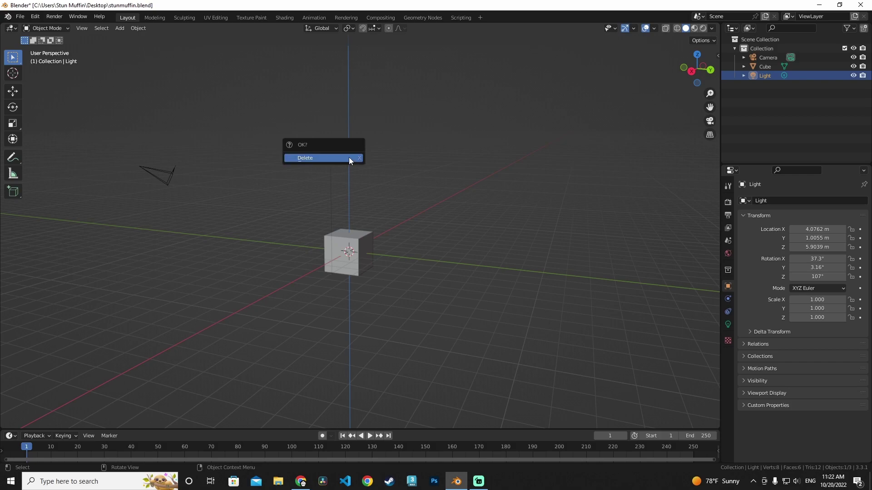
pyautogui.click(306, 155)
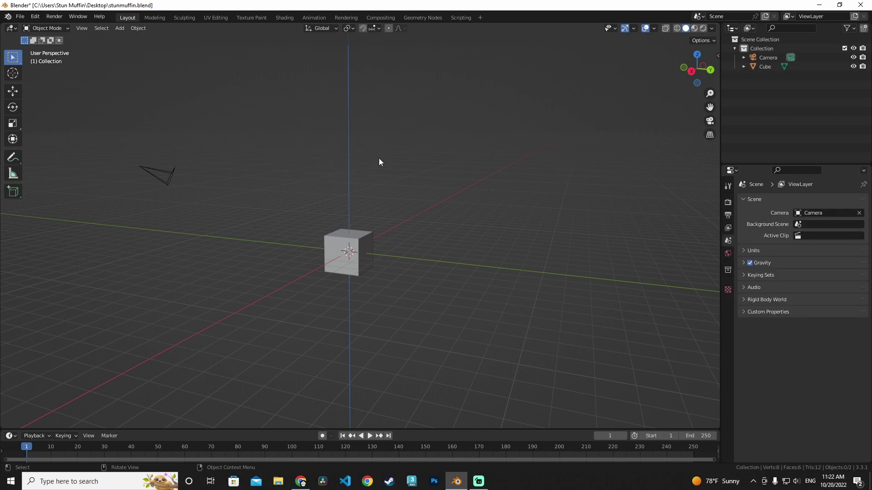
pyautogui.click(168, 179)
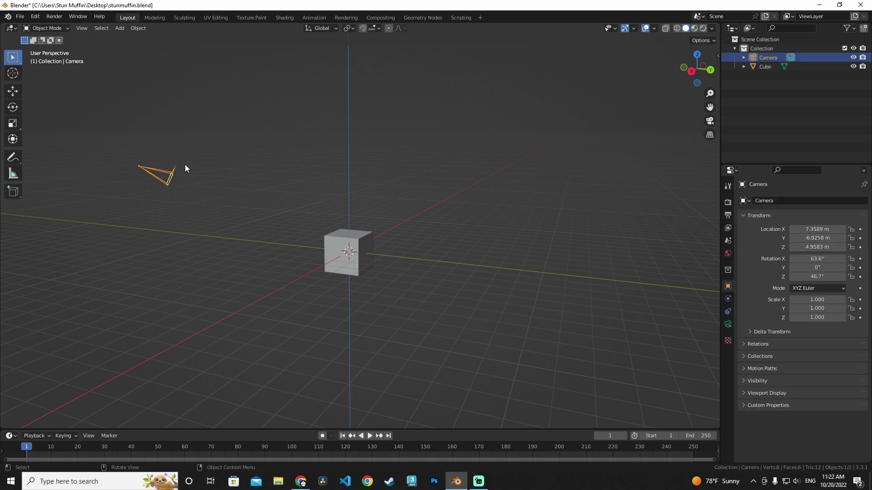
pyautogui.press('Delete')
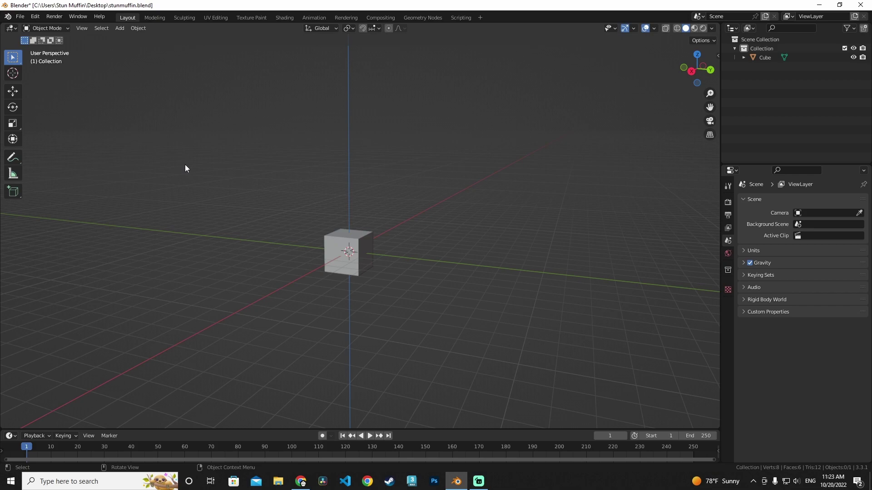
pyautogui.click(351, 237)
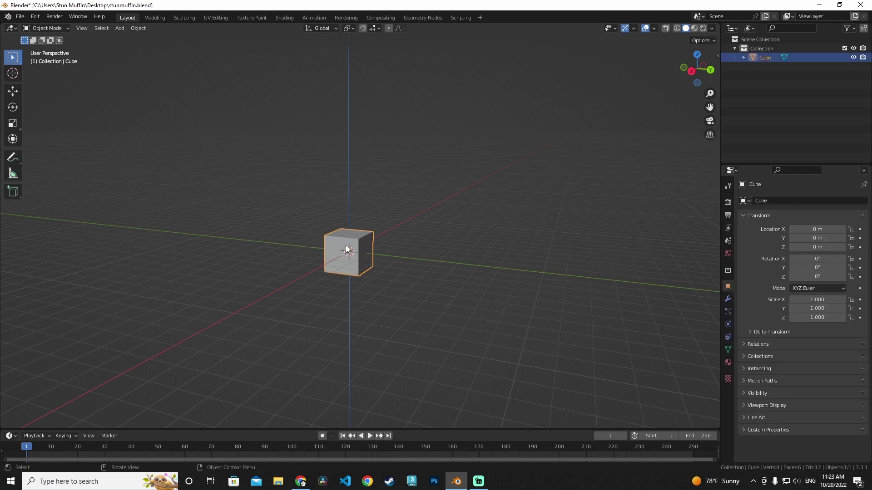
pyautogui.press('x')
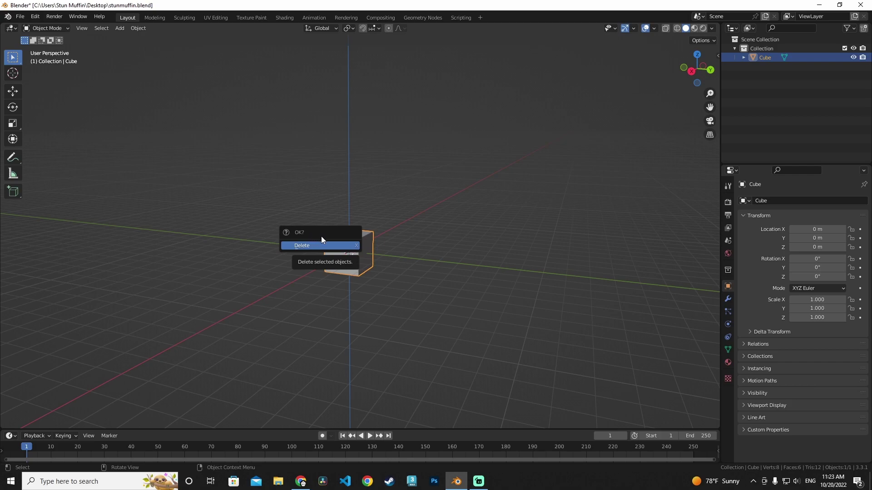
pyautogui.click(522, 199)
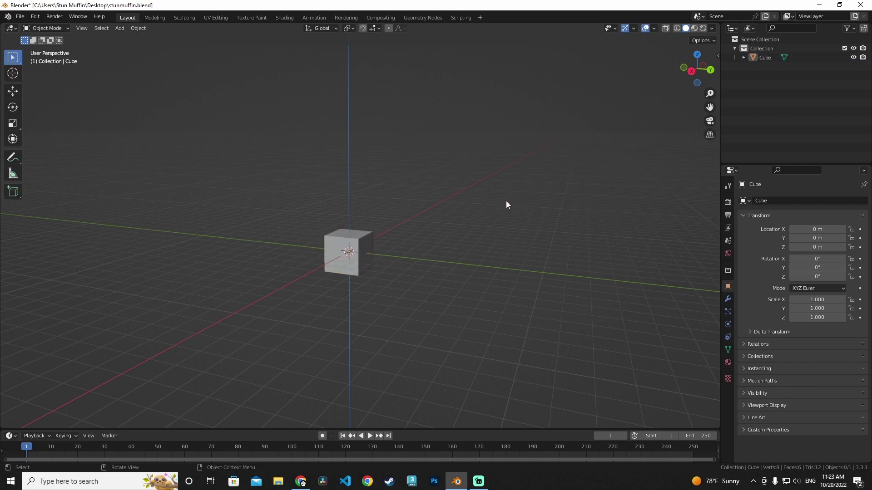
# Step: Practise selecting and deselecting the remaining cube, including Select All, deselect all and Invert
pyautogui.click(355, 239)
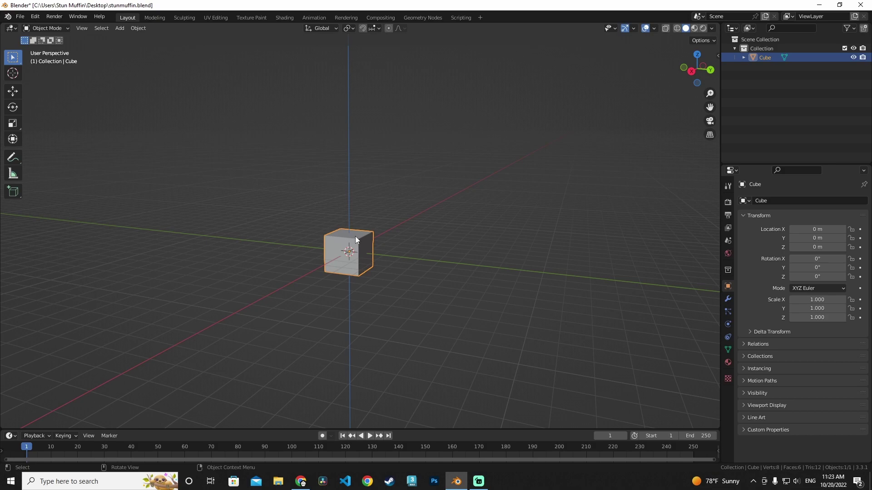
pyautogui.click(425, 263)
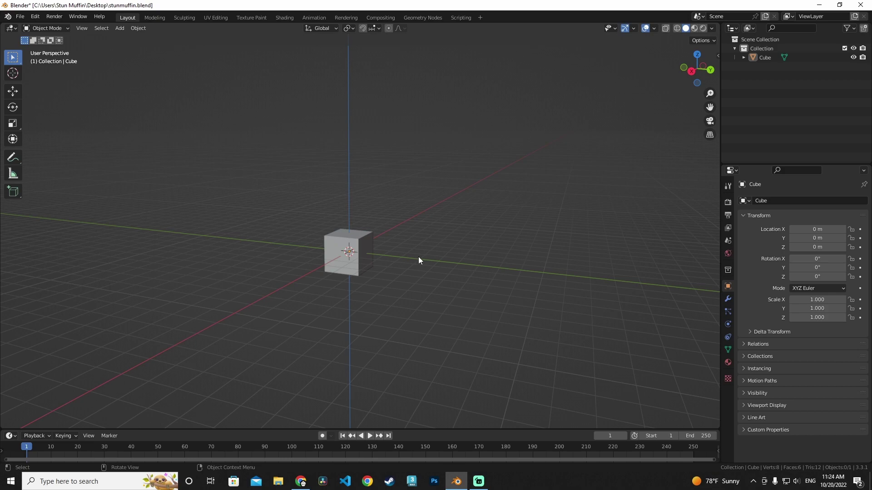
pyautogui.press('a')
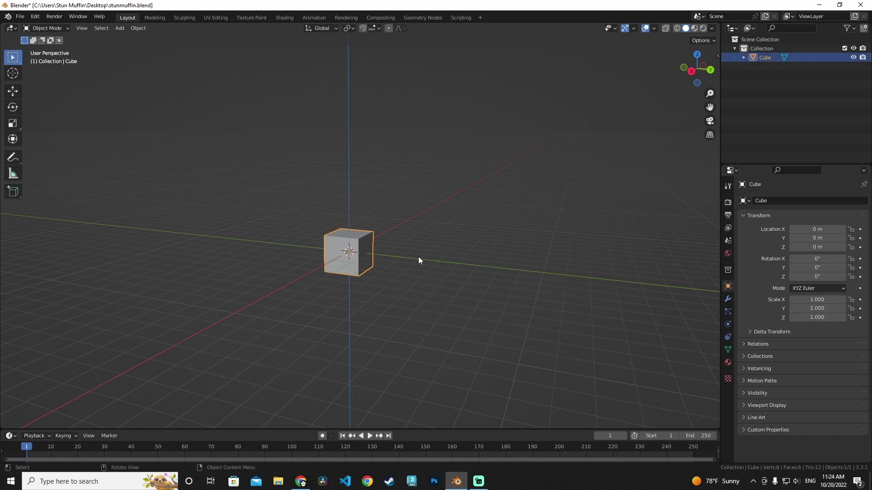
pyautogui.hotkey('alt', 'a')
pyautogui.hotkey('ctrl', 'i')
# Step: Undo the selection changes and the deletions of the camera and light
pyautogui.hotkey('ctrl', 'z')
pyautogui.hotkey('ctrl', 'z')
pyautogui.hotkey('ctrl', 'z')
pyautogui.hotkey('ctrl', 'z')
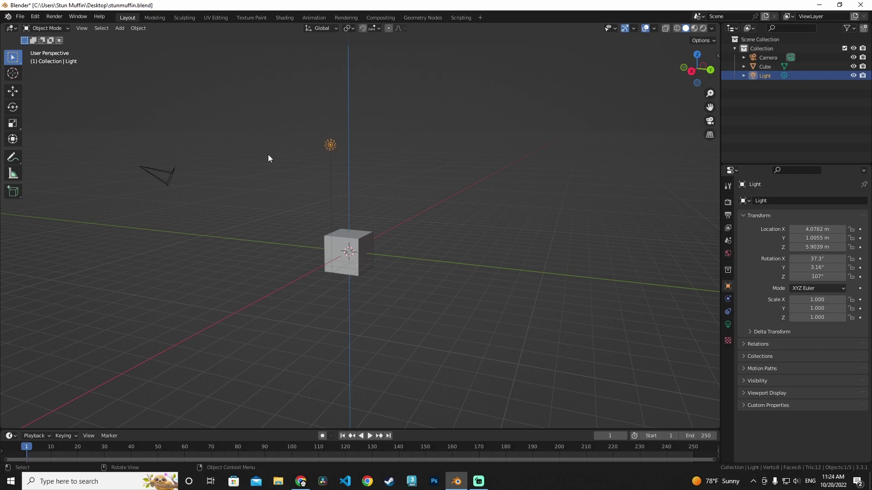
# Step: Look through the object and view commands, including Delete and Delete Global, and leave every object deselected
pyautogui.click(137, 29)
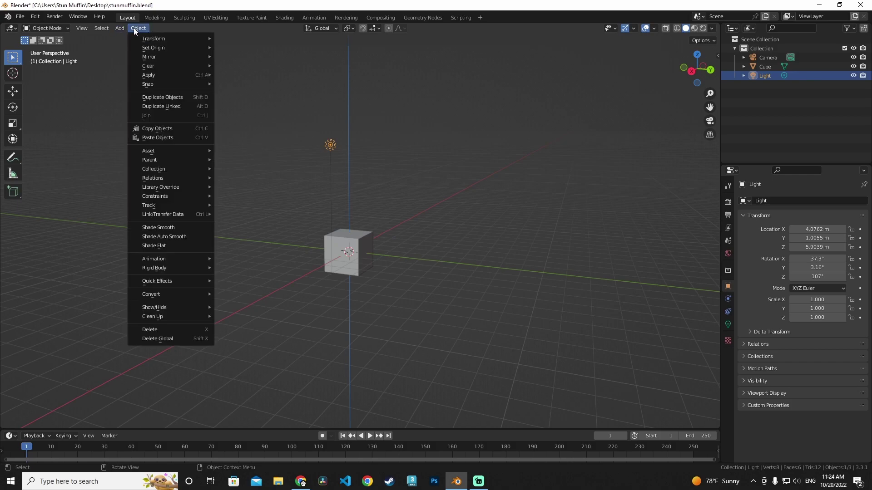
pyautogui.moveTo(100, 32)
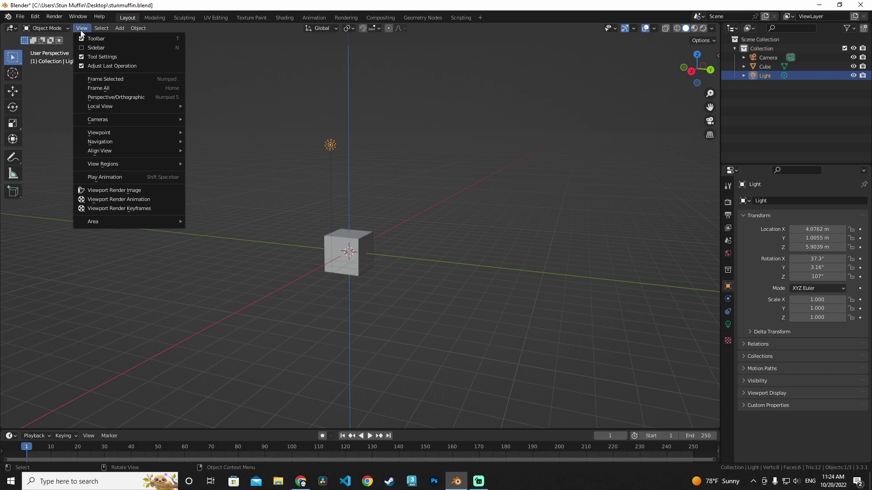
pyautogui.moveTo(134, 30)
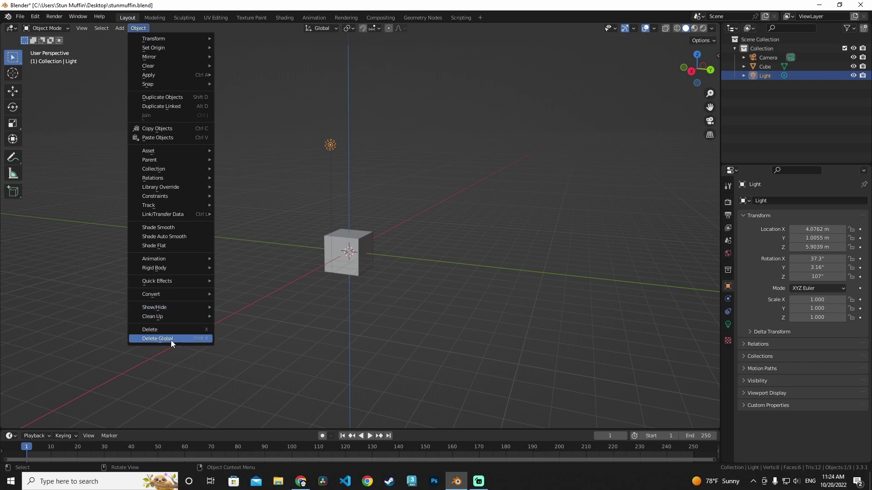
pyautogui.click(300, 157)
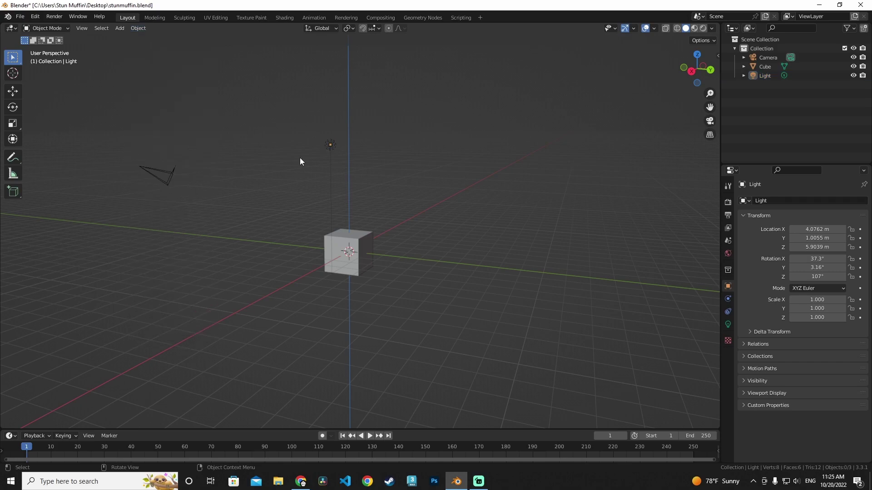
pyautogui.click(350, 232)
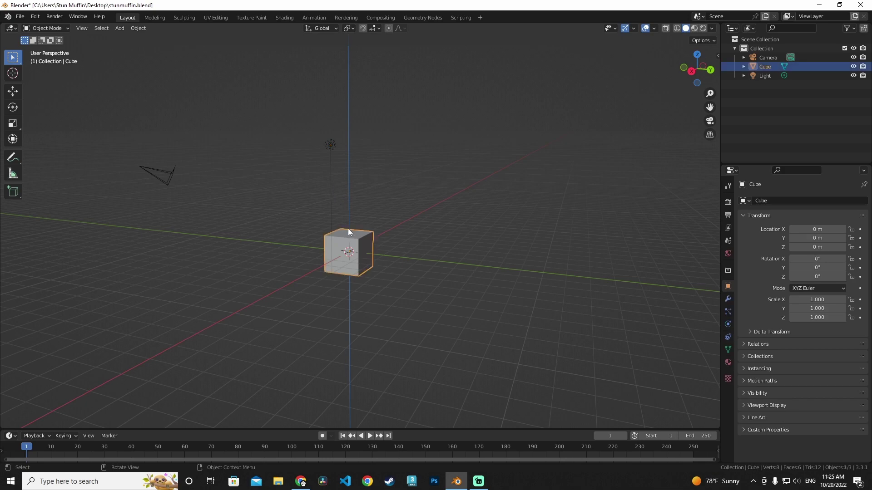
pyautogui.click(292, 190)
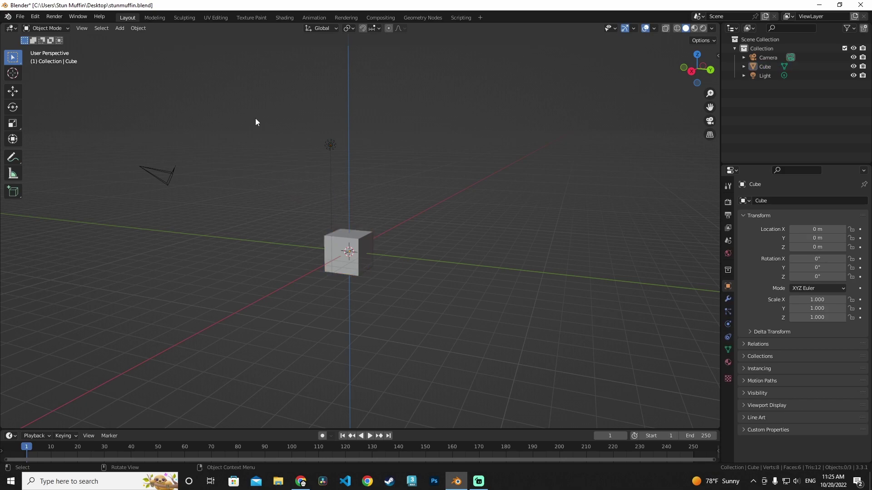